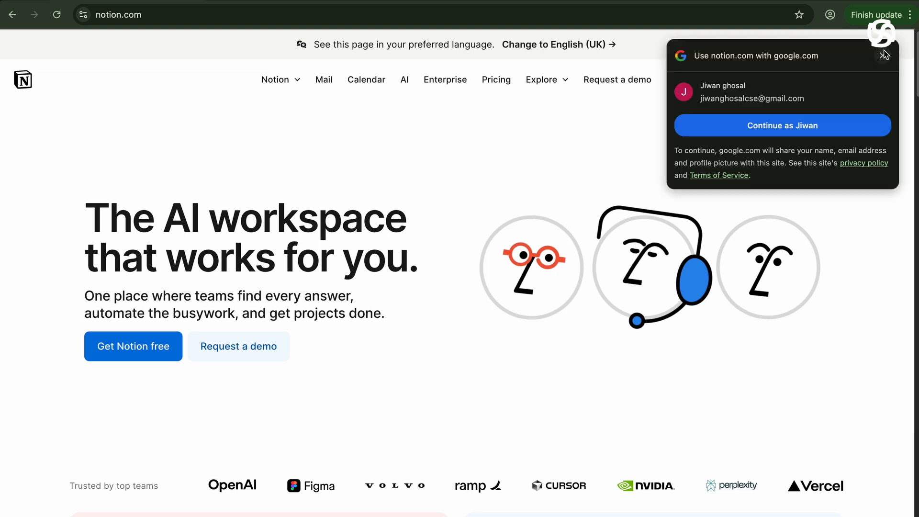
Open the Notion login page from Log in in the notion.com top navigation.
click(883, 56)
click(779, 84)
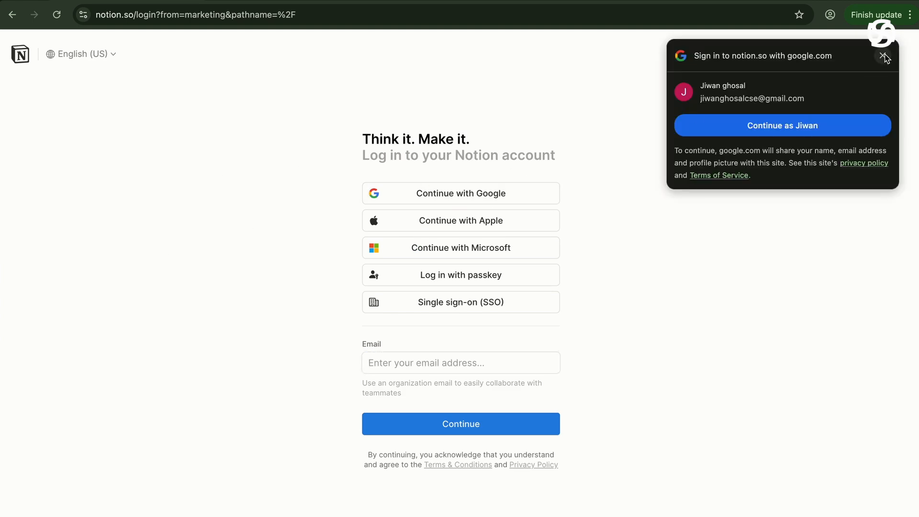
Sign in to Notion with a Google account and approve the consent page.
click(883, 56)
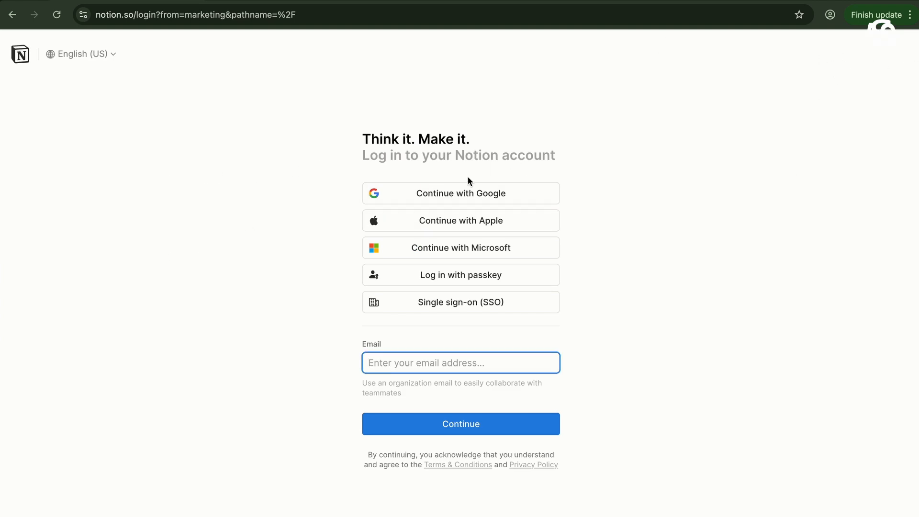
click(450, 200)
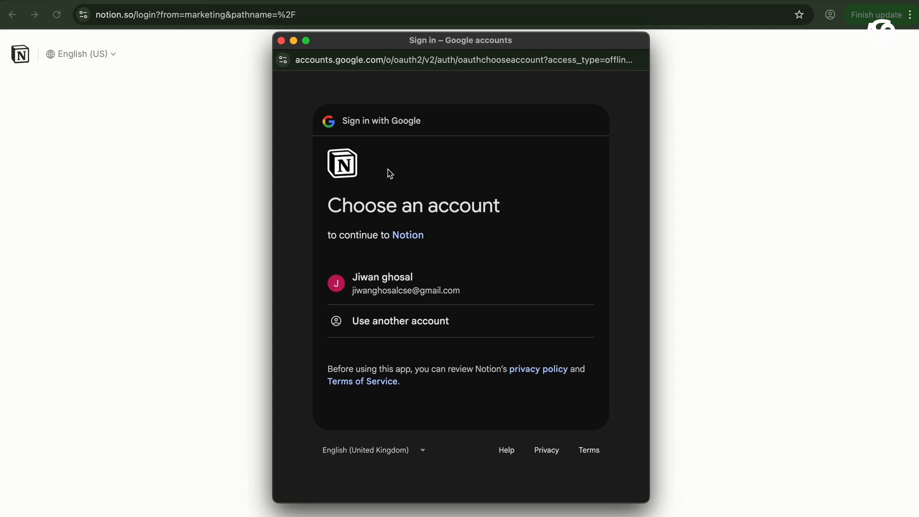
click(457, 293)
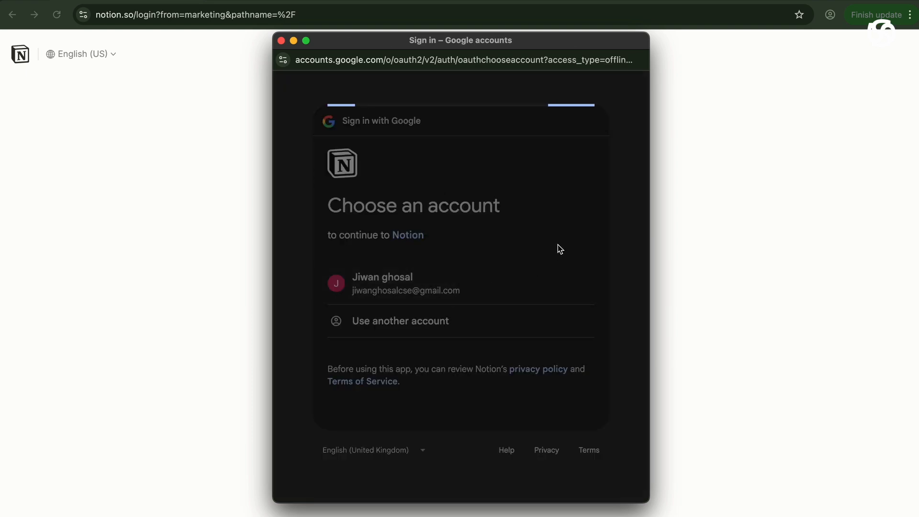
scroll(527, 312, down, 3)
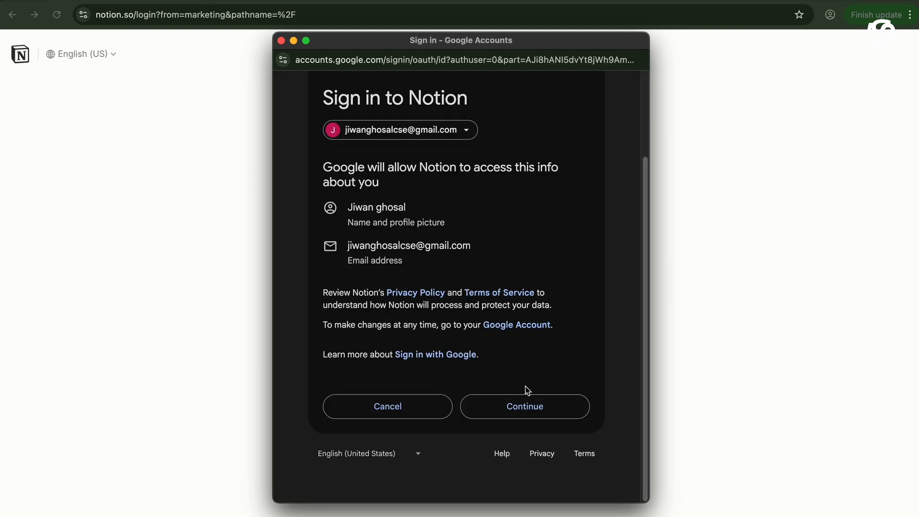
click(525, 406)
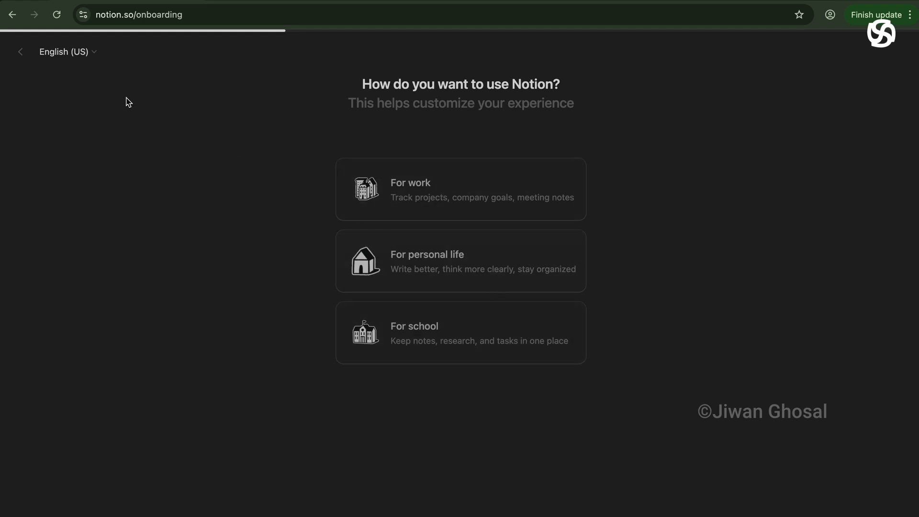
Answer onboarding that Notion is for personal life, used on my own.
click(94, 55)
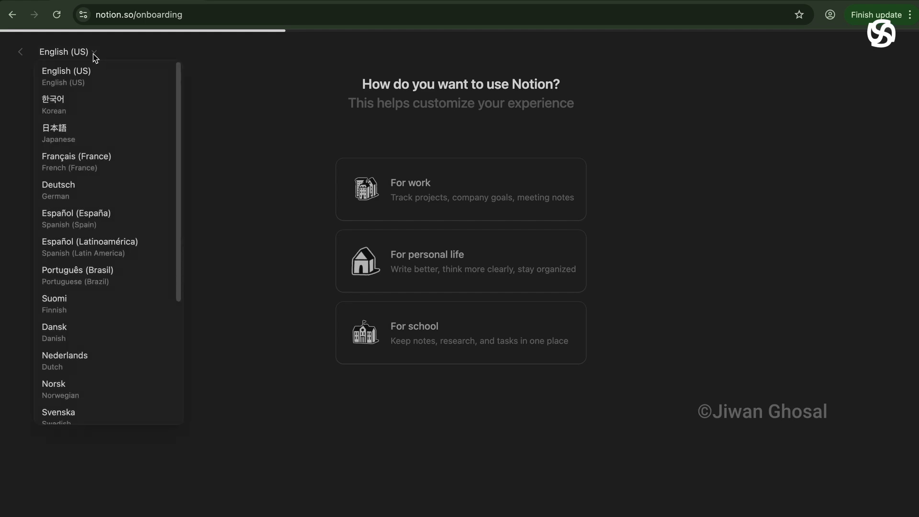
click(90, 57)
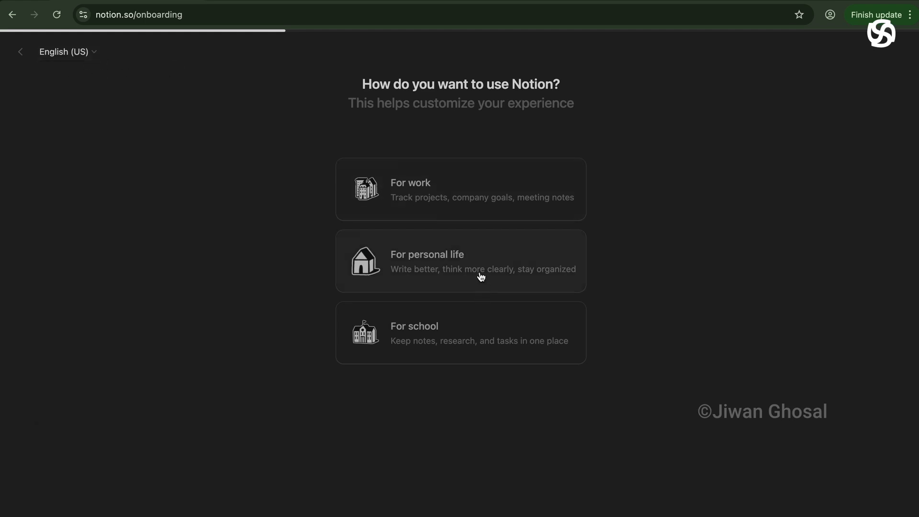
click(444, 261)
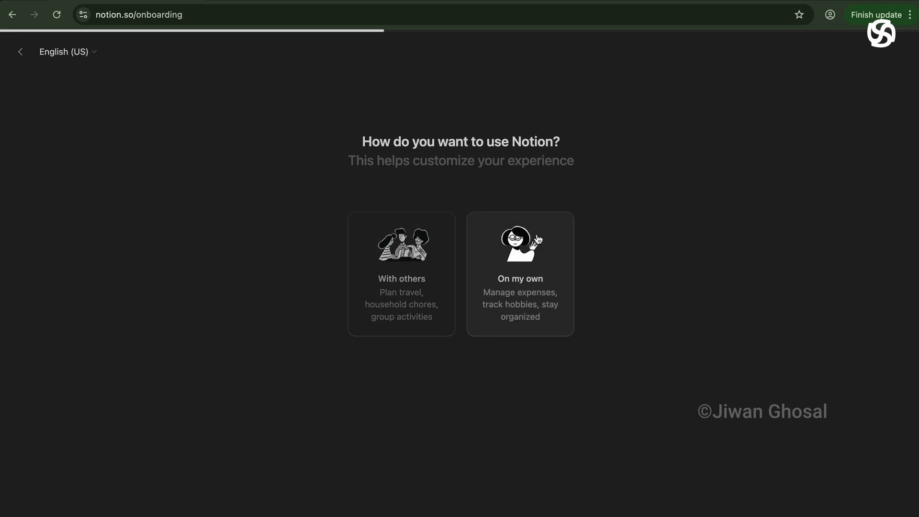
click(535, 287)
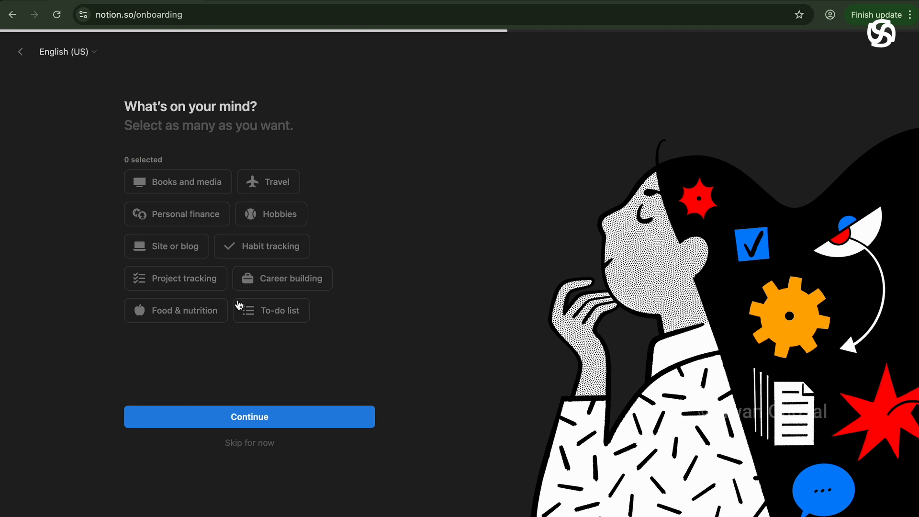
Skip the topics, desktop app and Calendar steps to enter the workspace.
click(260, 451)
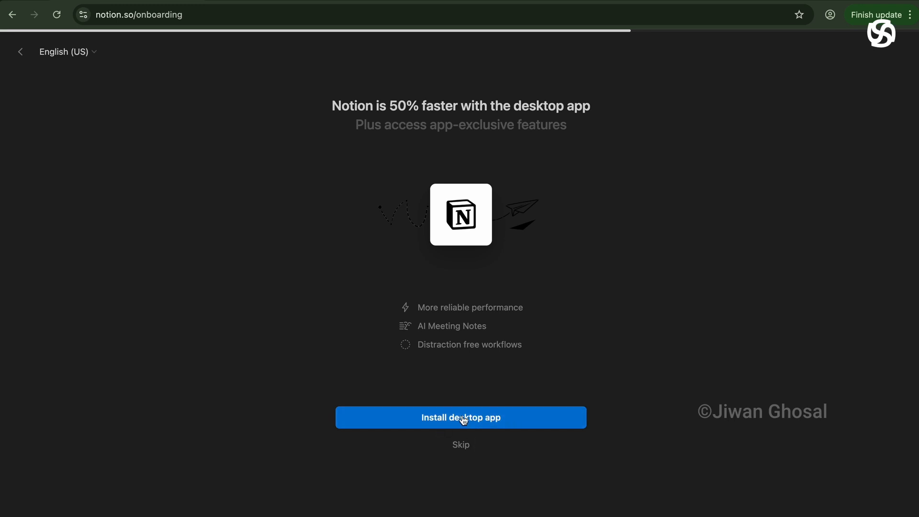
click(464, 448)
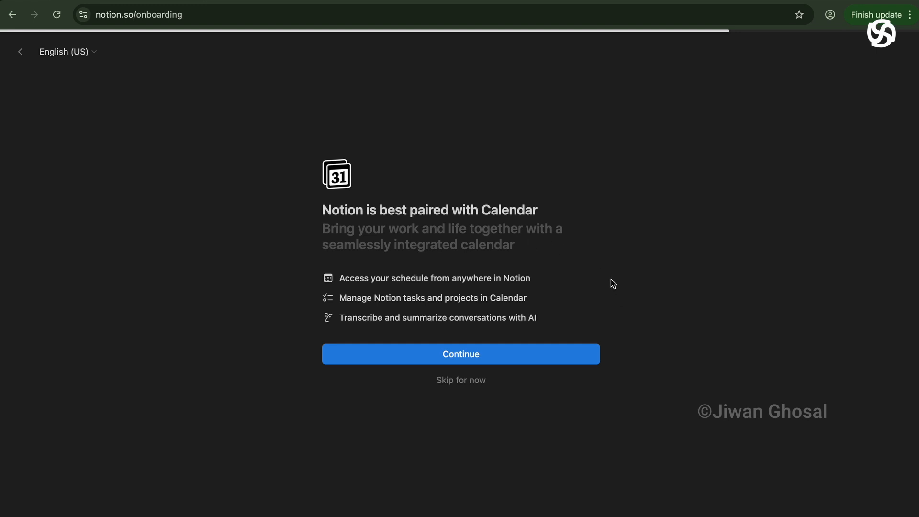
click(479, 384)
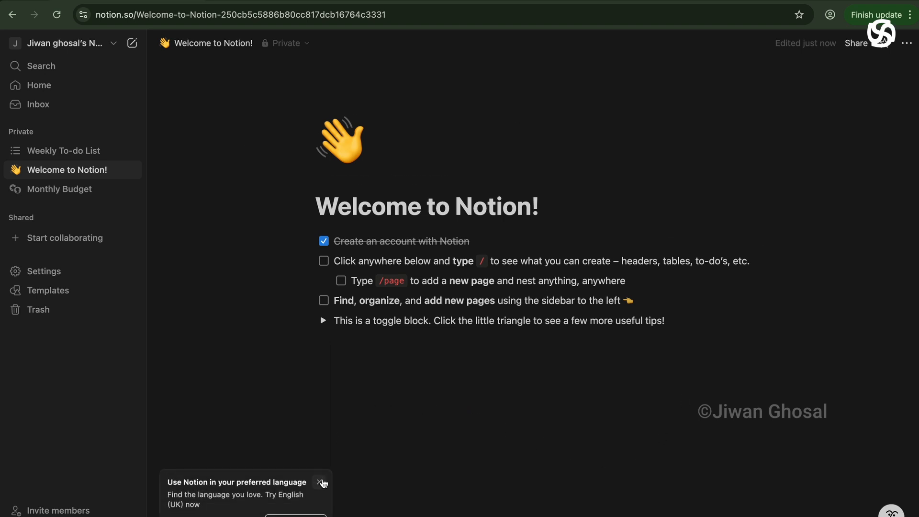
Dismiss the preferred-language popup and show the workspace menu.
click(319, 482)
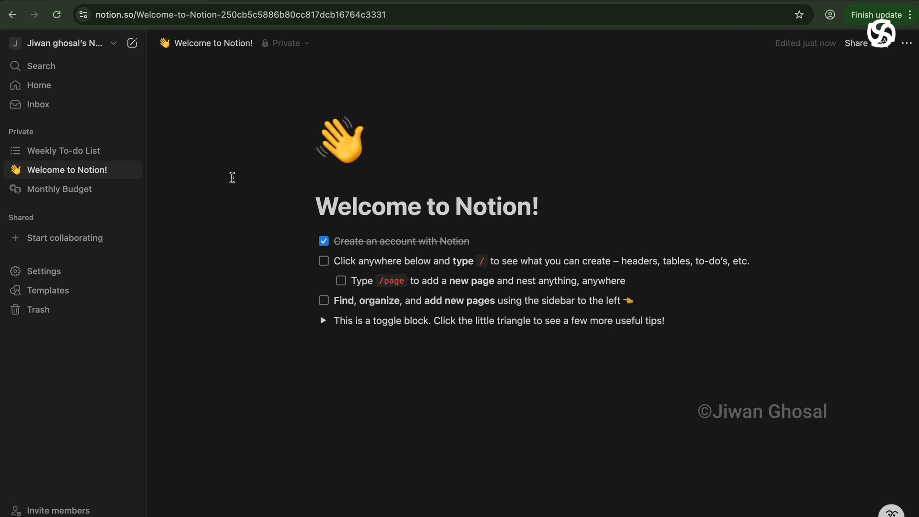
click(89, 45)
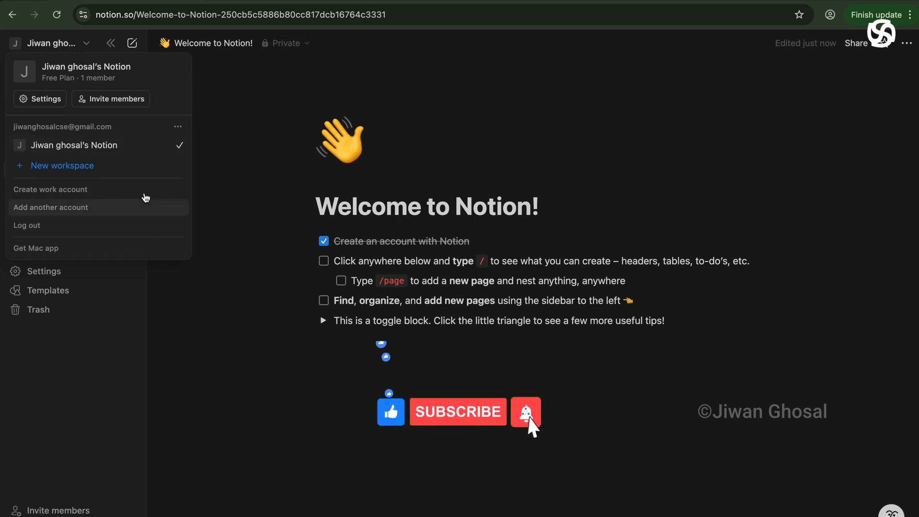
Review the account page in Settings, then close Settings.
click(46, 99)
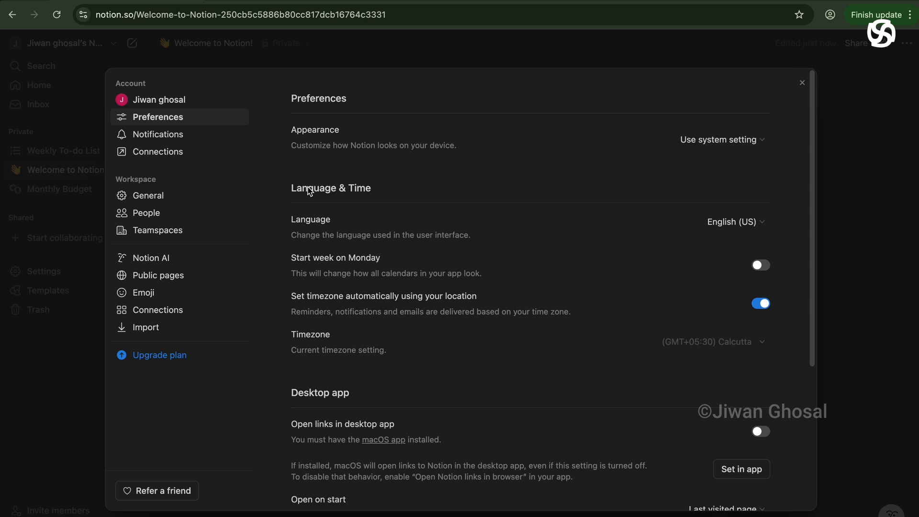
click(176, 103)
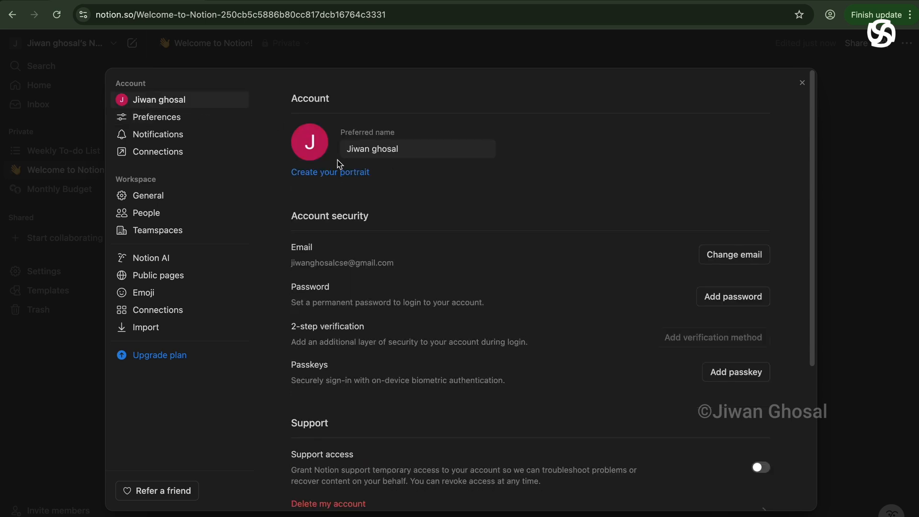
scroll(677, 339, down, 5)
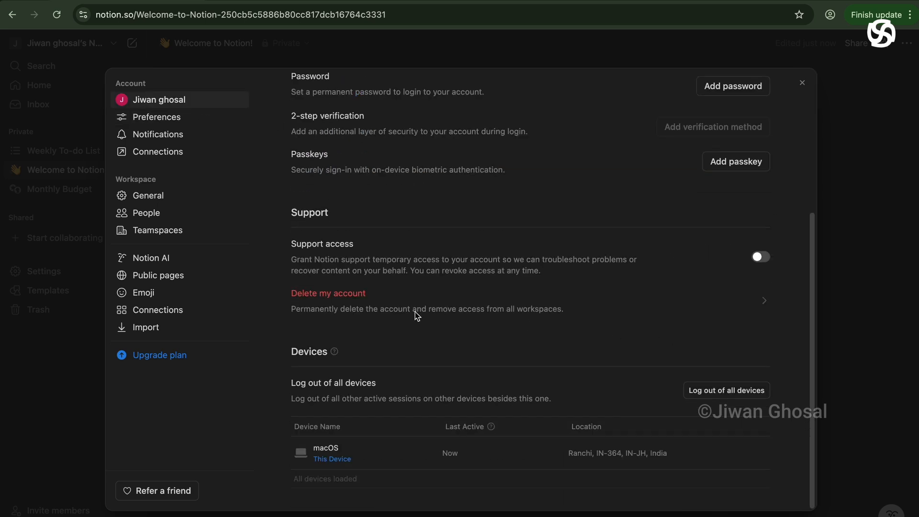
click(801, 86)
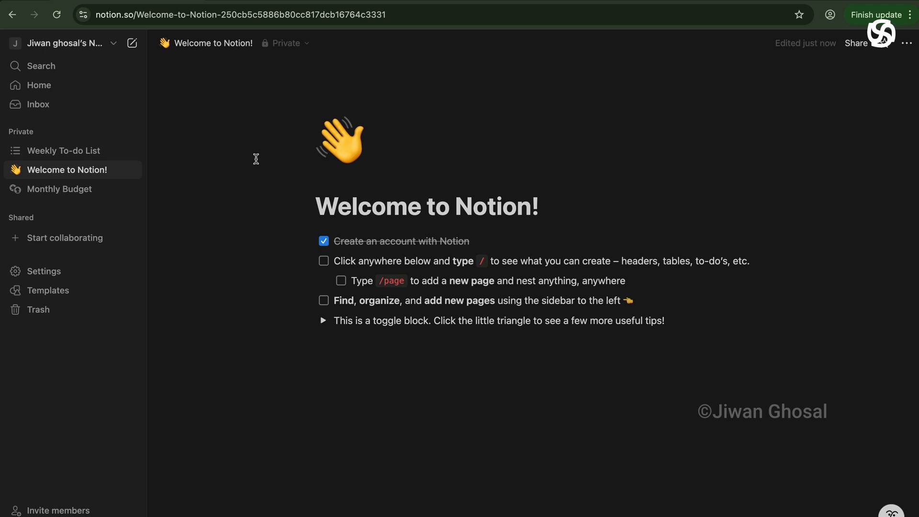
Collapse and re-lock the sidebar, then bring up the workspace menu.
click(111, 43)
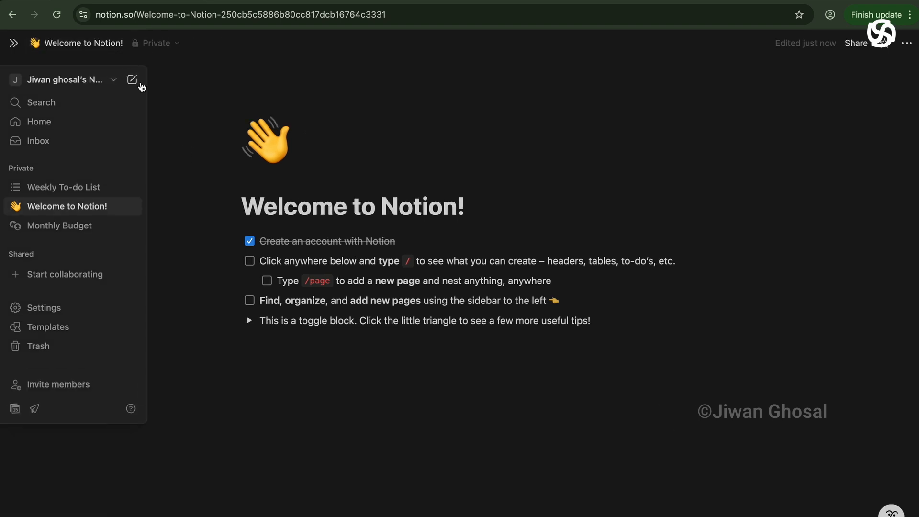
click(14, 44)
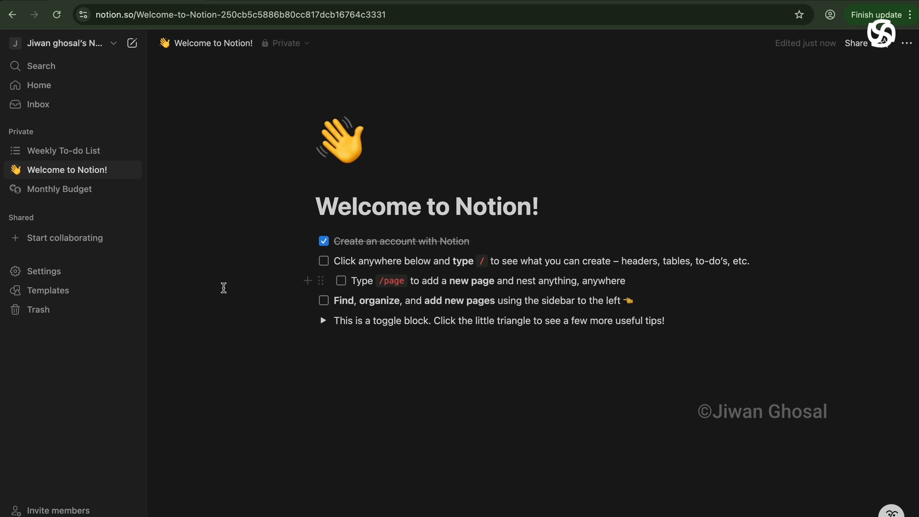
click(88, 48)
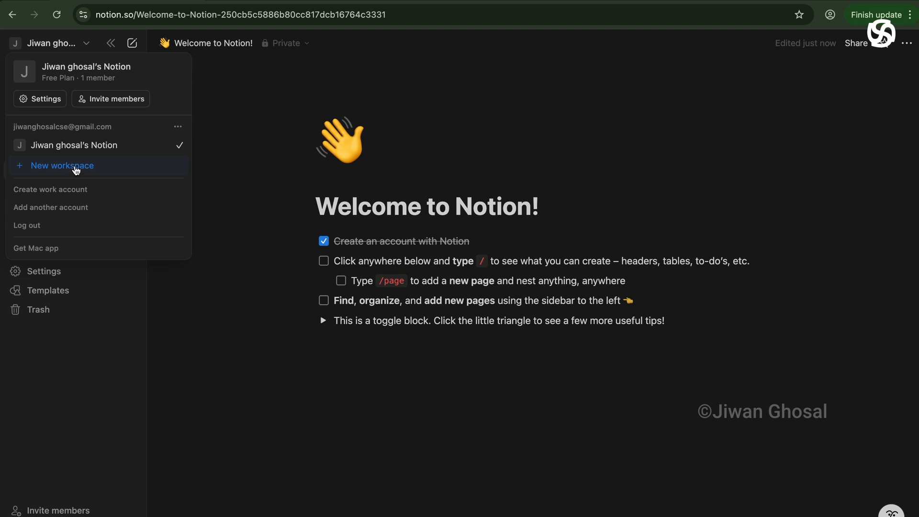
Check the account options menu, then close it and the workspace menu.
click(178, 127)
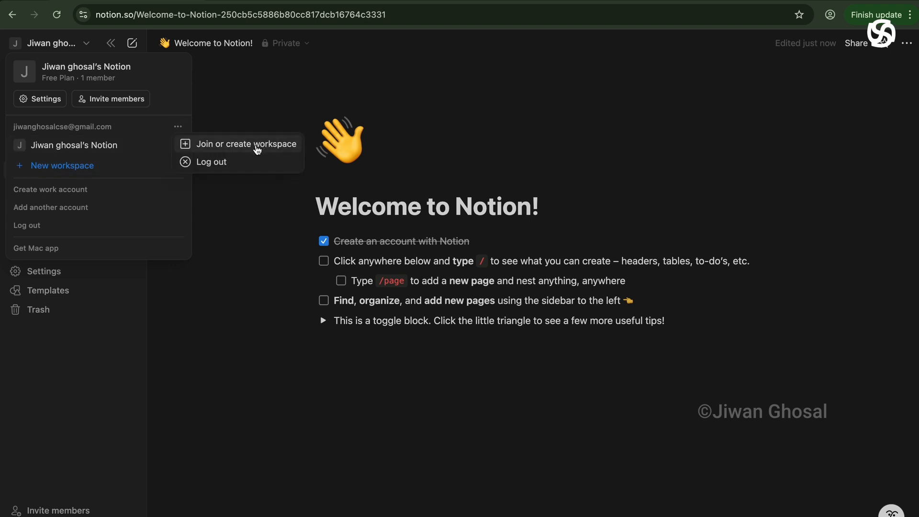
click(255, 270)
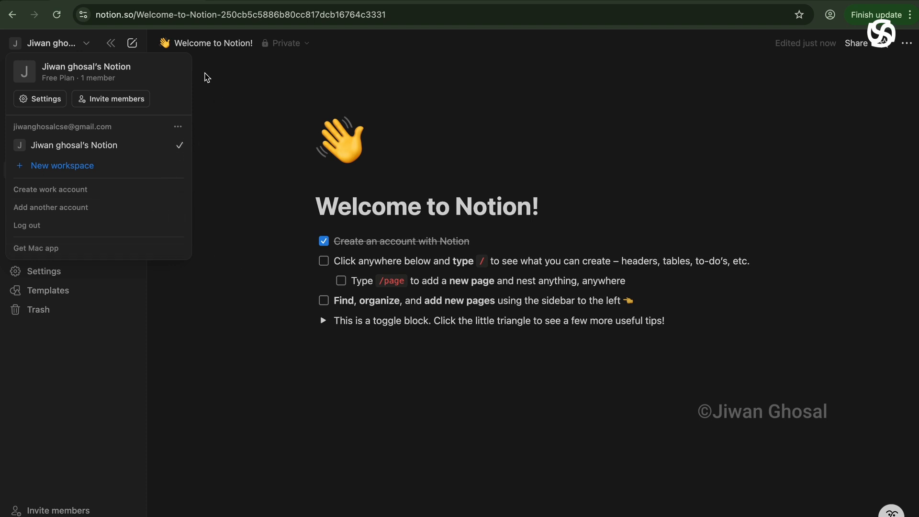
click(88, 45)
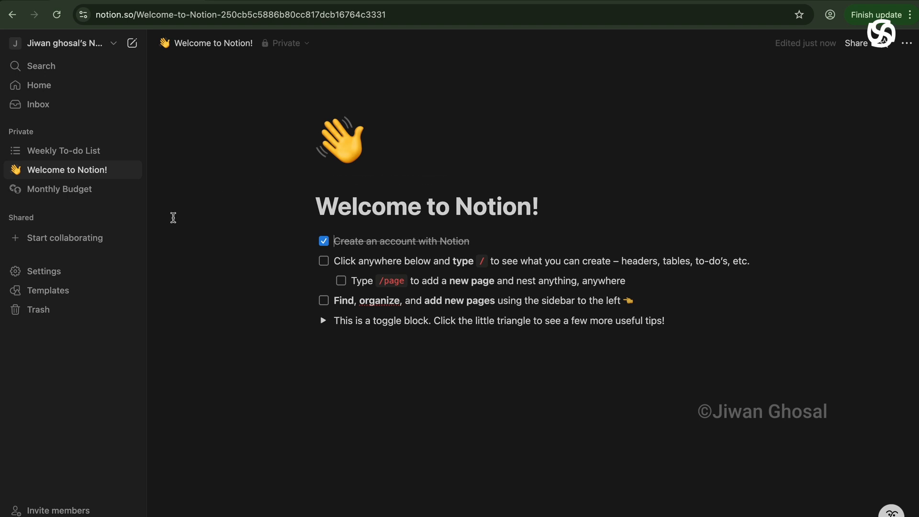
Create the 'Jiwan Lab' teamspace via Settings > Teamspaces, skip invites, and close Settings.
click(49, 275)
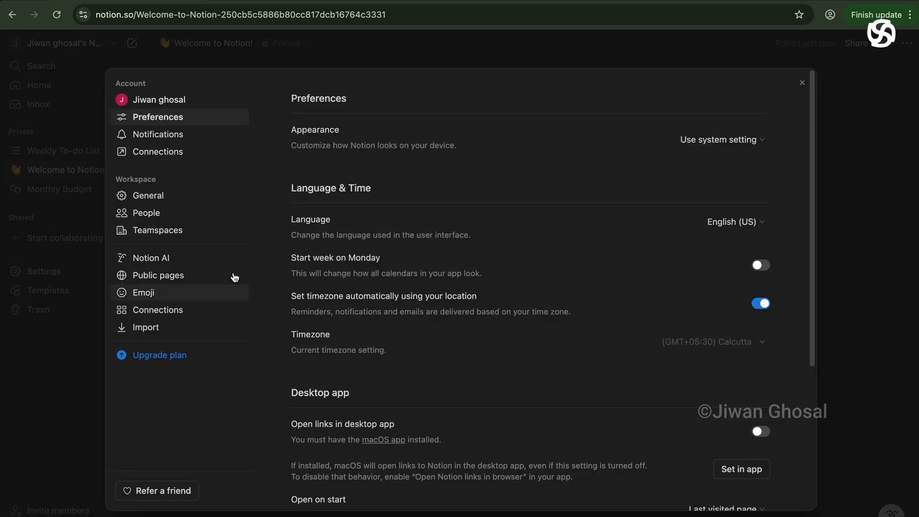
click(188, 238)
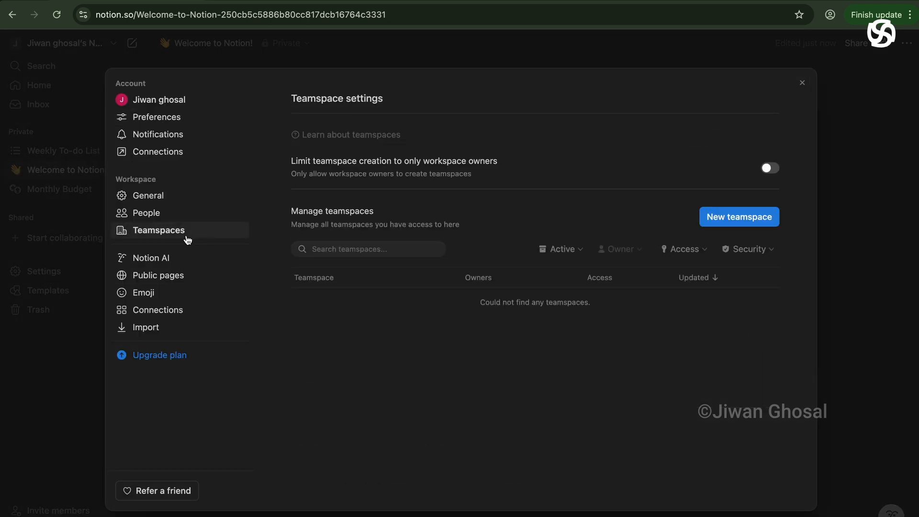
click(736, 223)
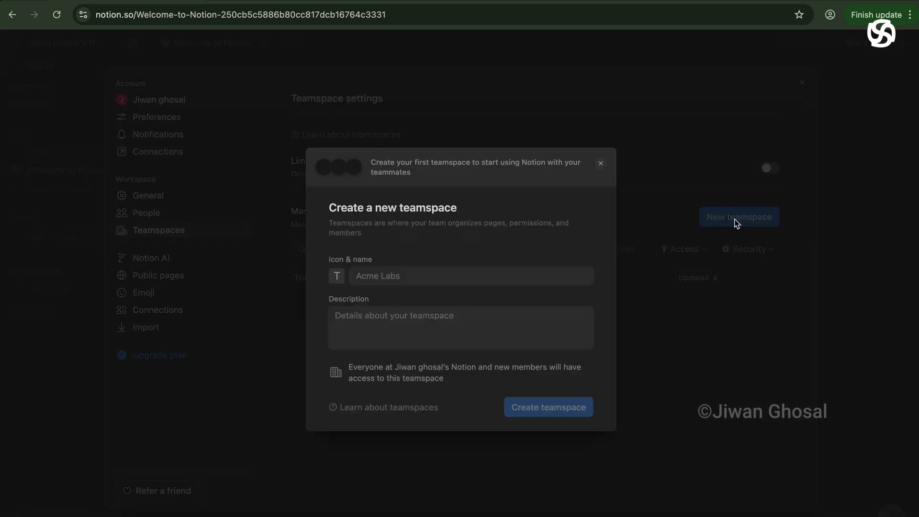
click(389, 276)
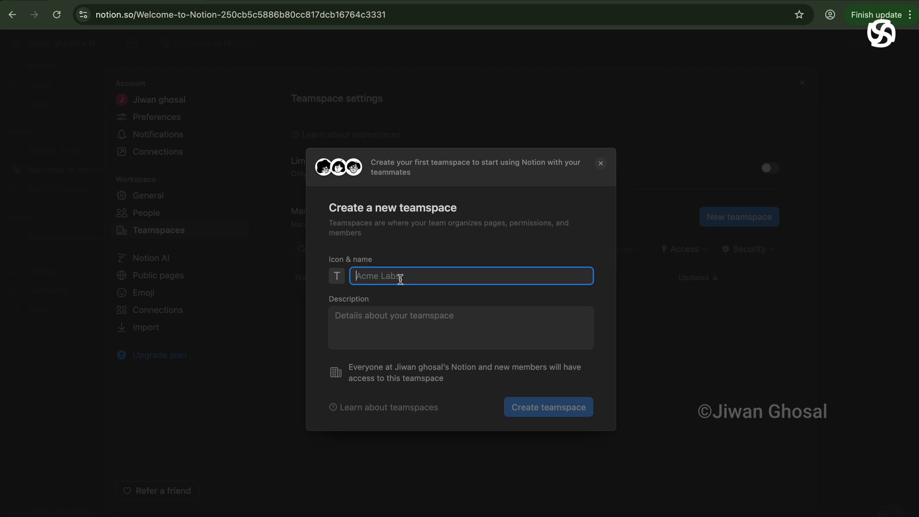
text(Jiwan Lab)
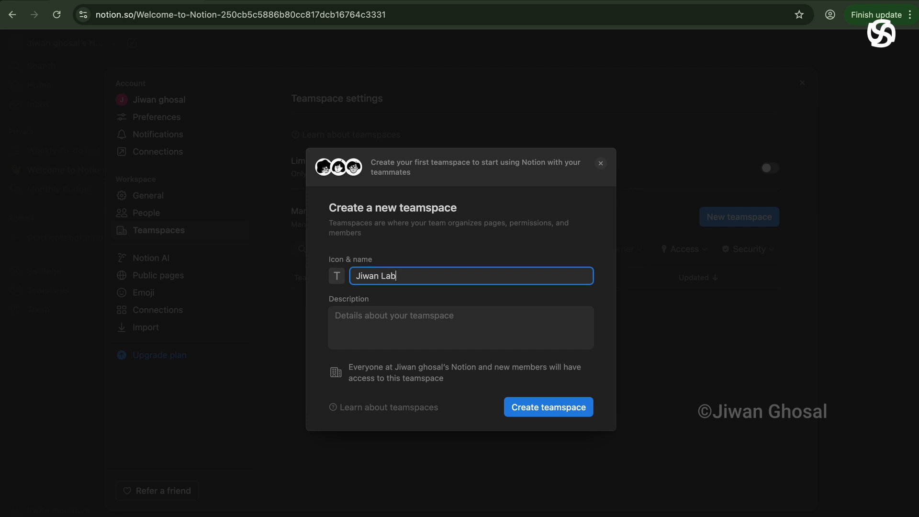
key(Tab)
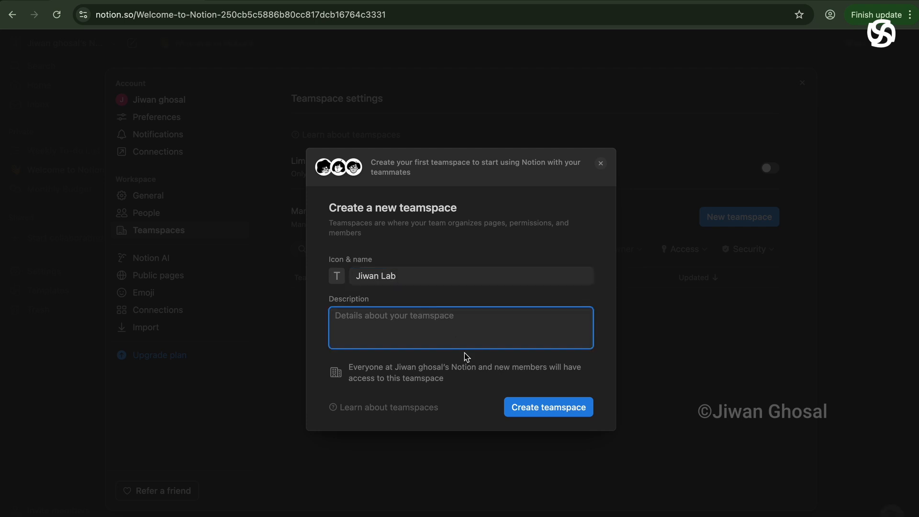
click(554, 414)
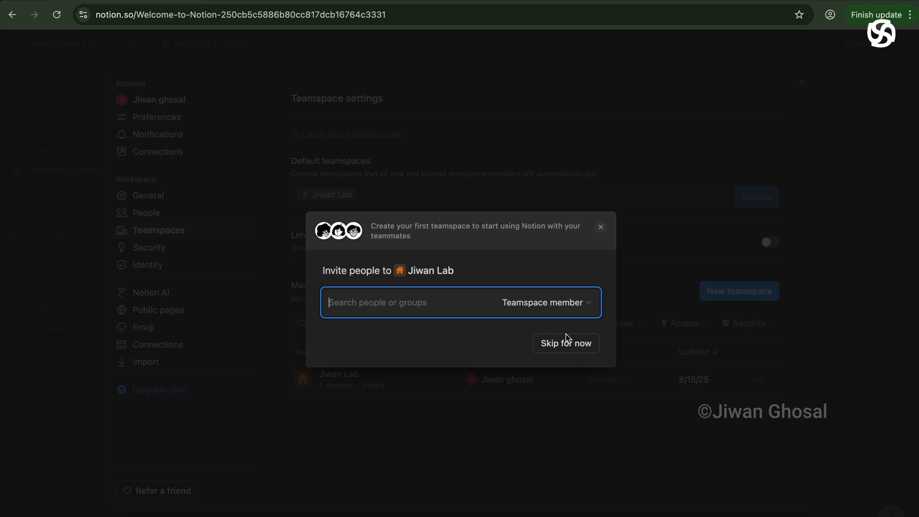
click(579, 348)
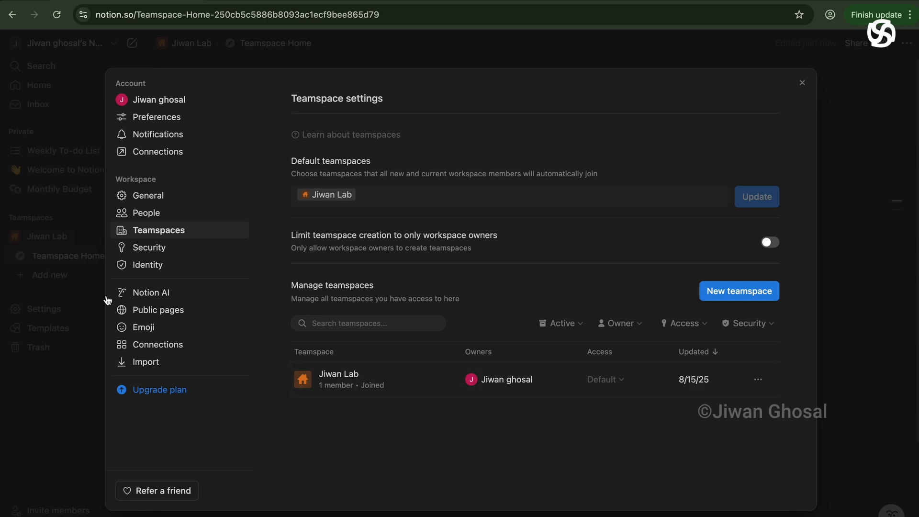
click(804, 83)
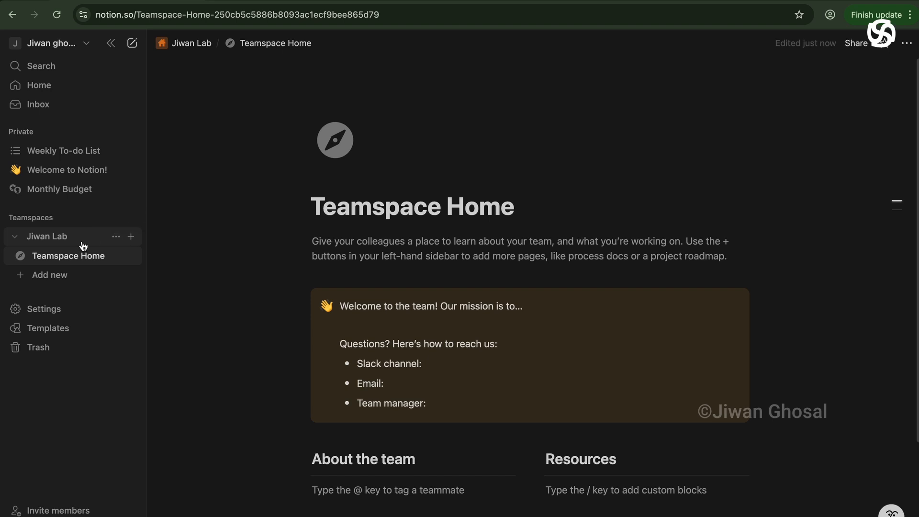
click(132, 237)
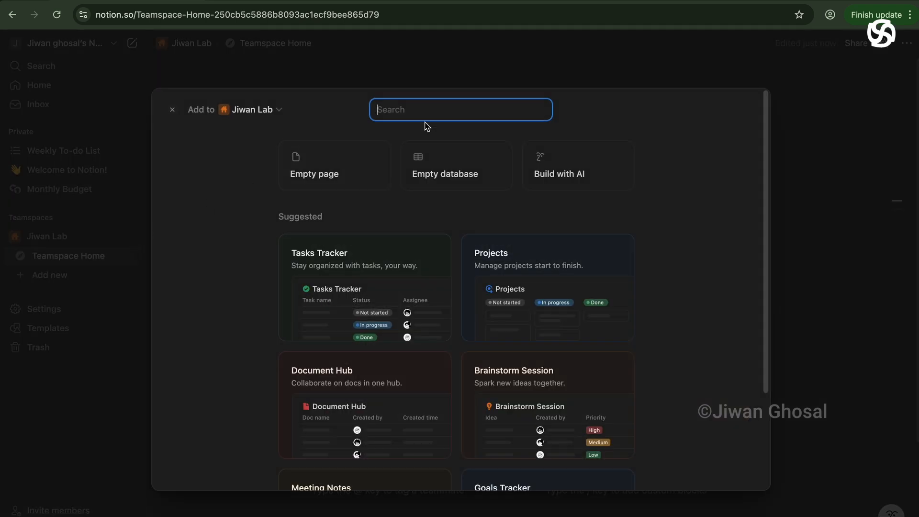
click(458, 172)
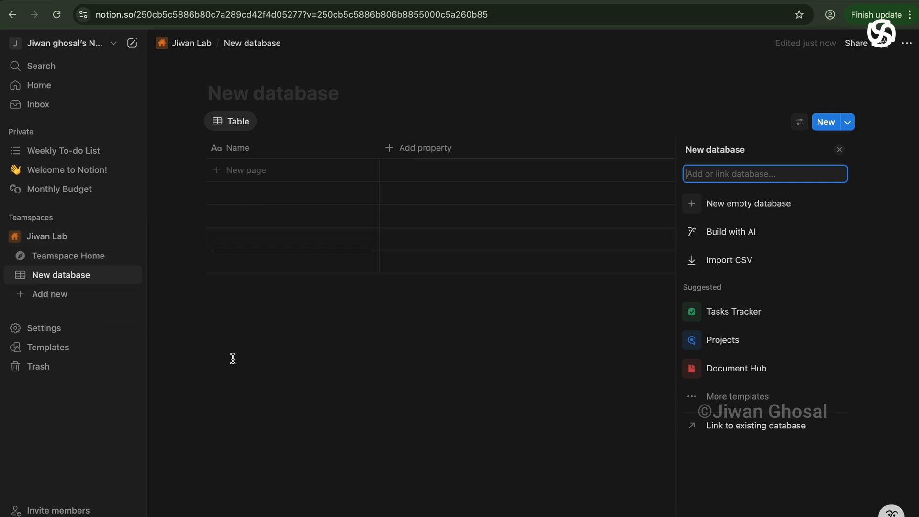
click(118, 278)
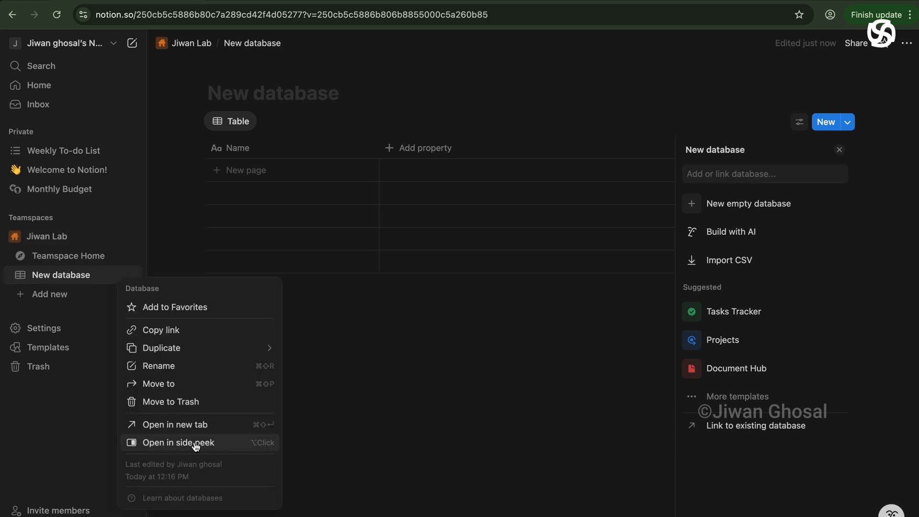
click(180, 402)
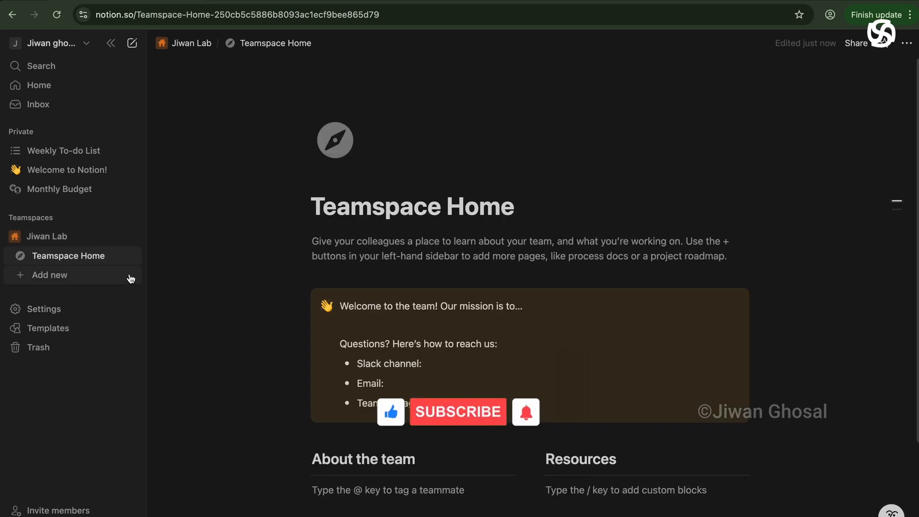
Trash Teamspace Home, Welcome to Notion! and Weekly To-do List, then add an empty page to Jiwan Lab.
click(116, 256)
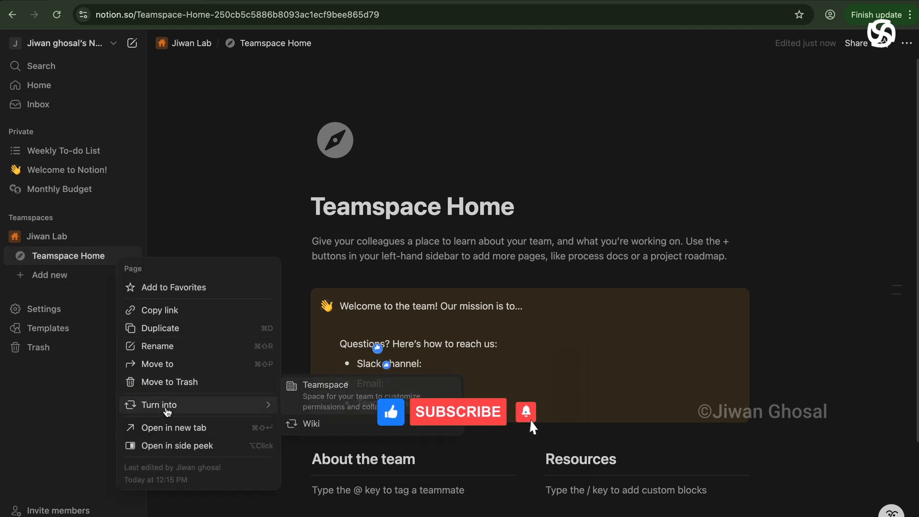
click(180, 322)
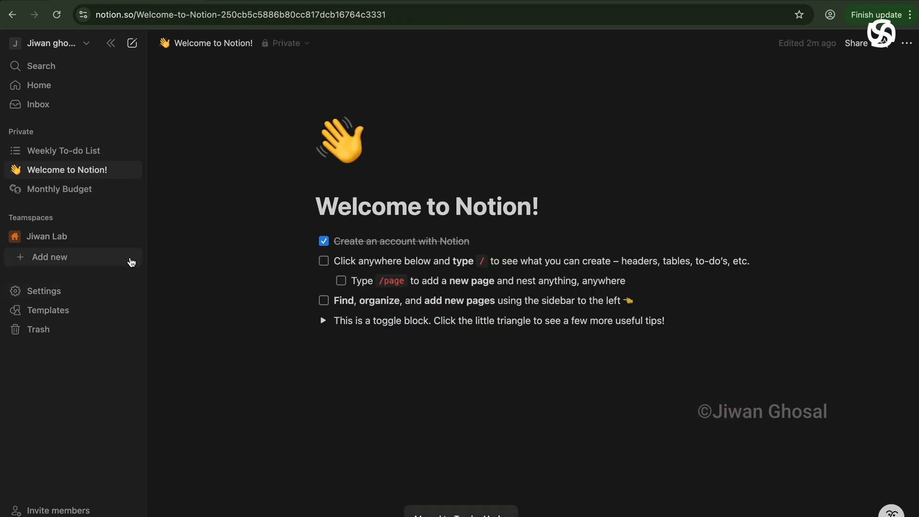
click(116, 170)
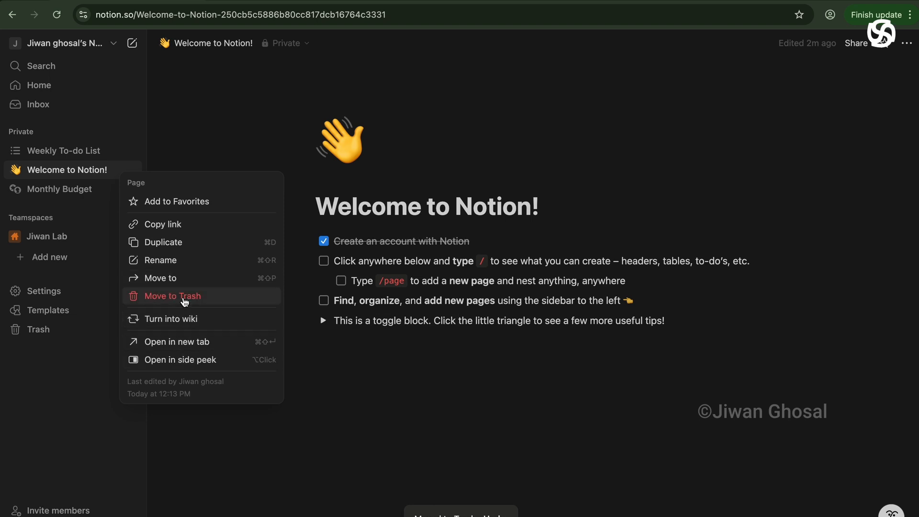
click(184, 301)
click(116, 151)
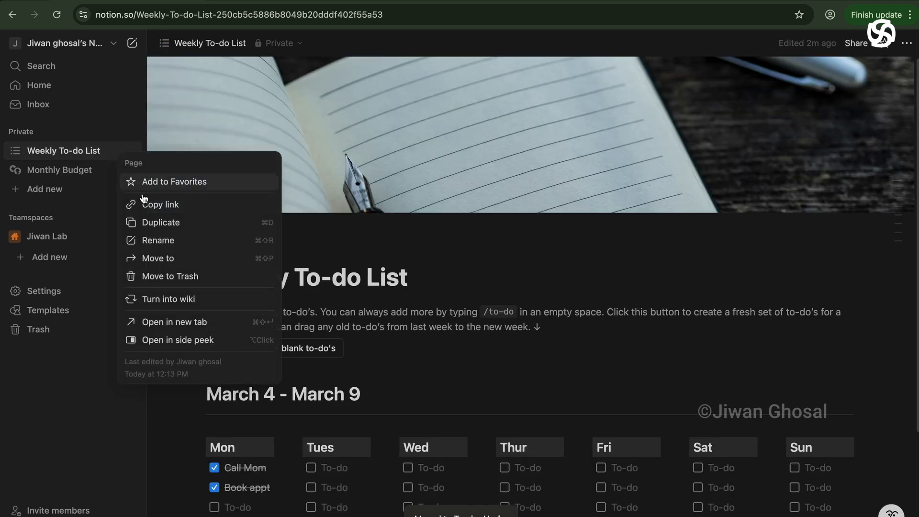
click(170, 277)
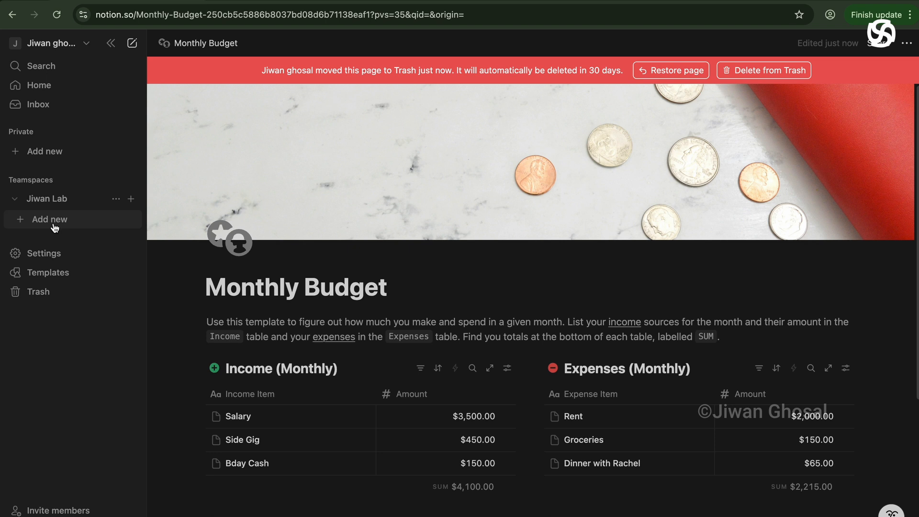
click(50, 220)
click(303, 160)
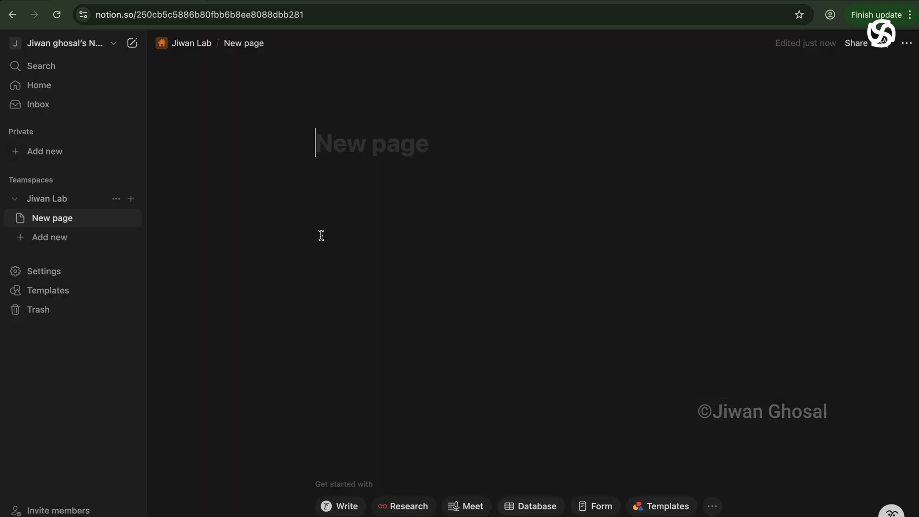
Title the page 'Welcome to Notion' and write 'I love notion' in its body.
text(Welcome)
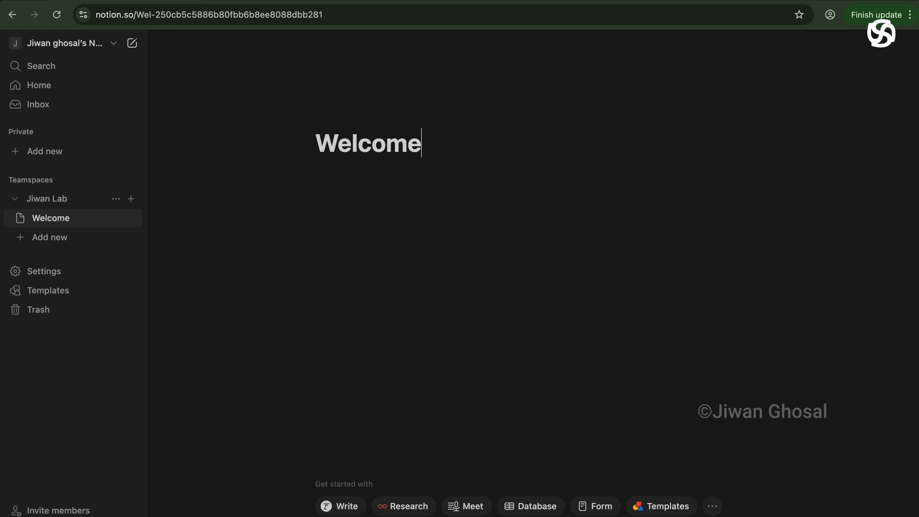
text( to)
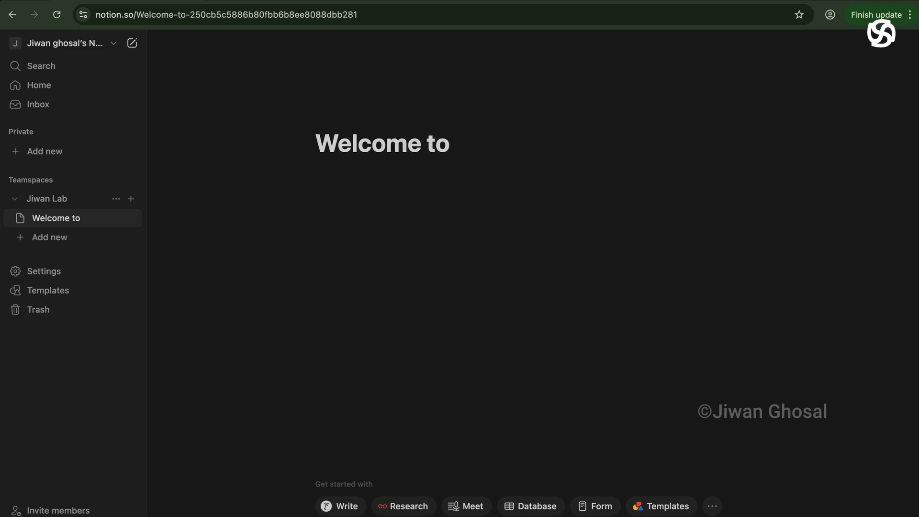
text( Notion)
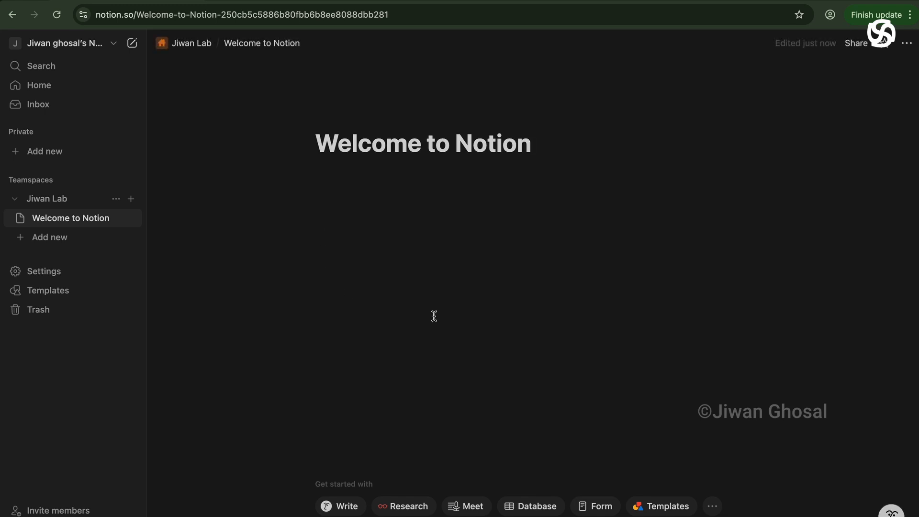
click(361, 203)
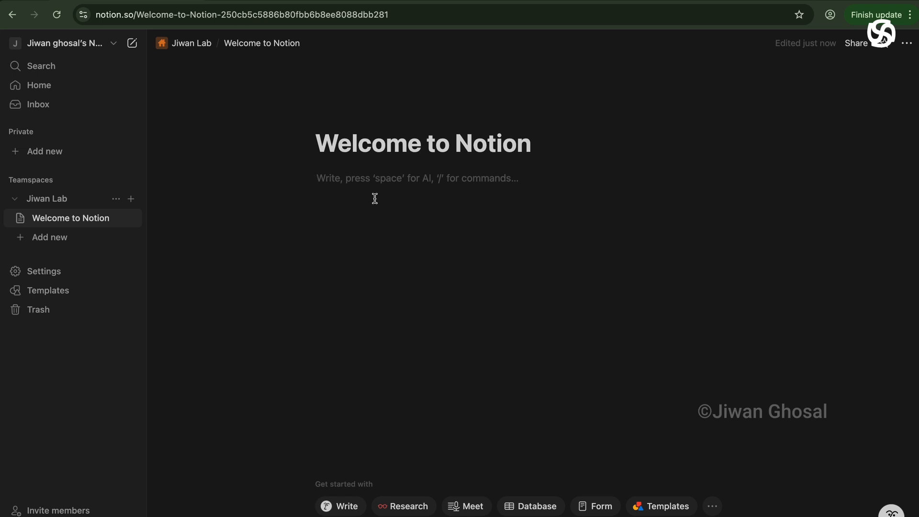
text(I love notion)
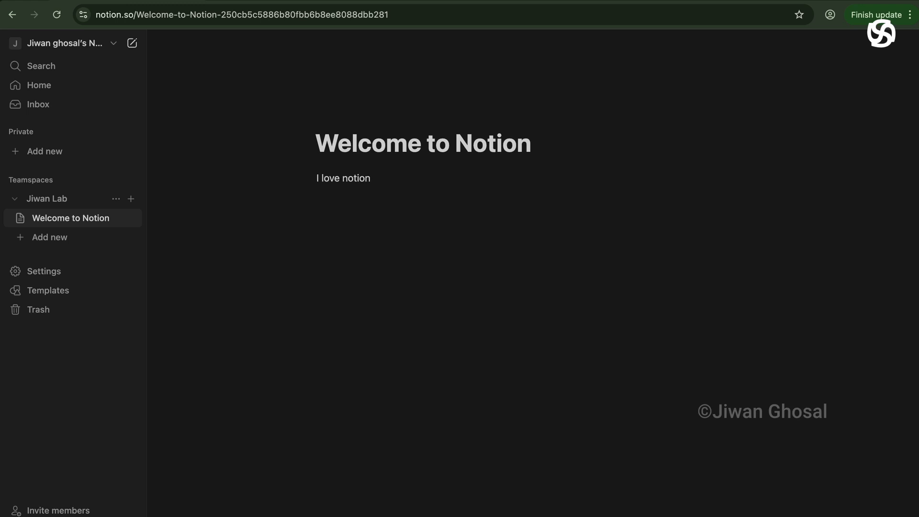
click(417, 246)
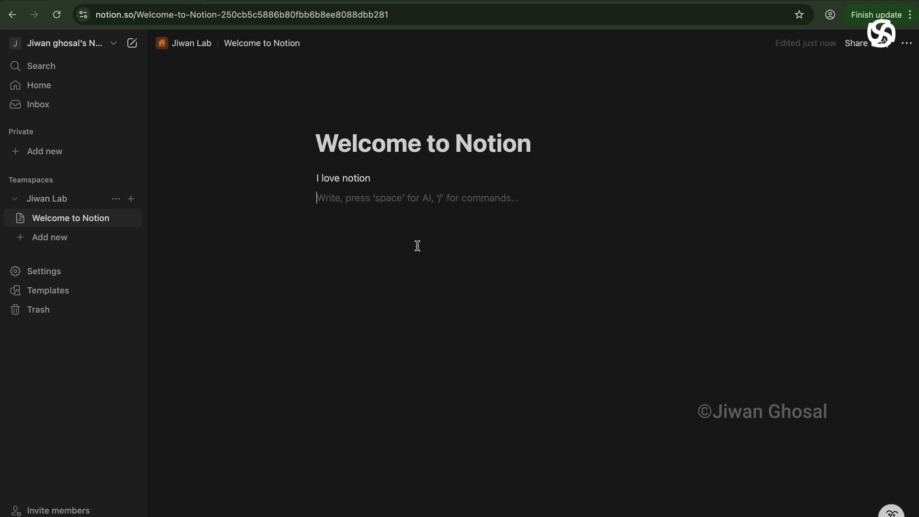